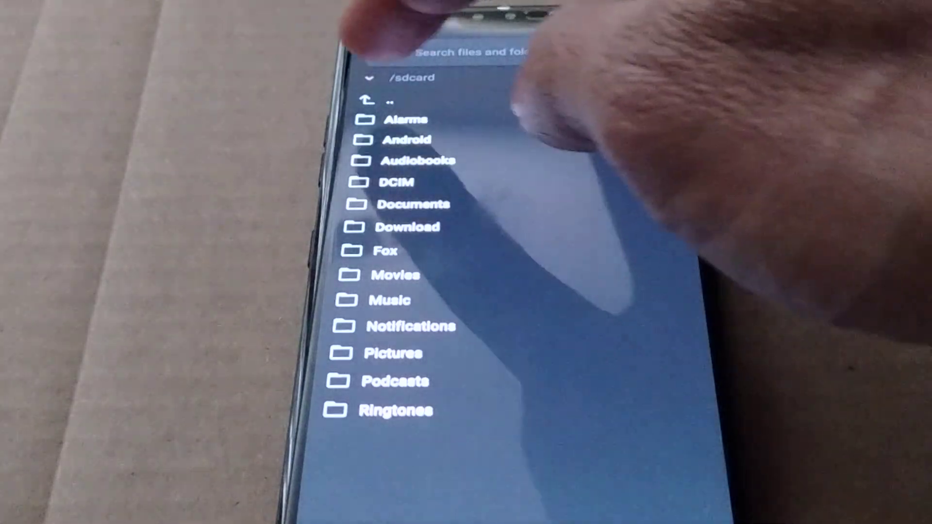
# Go up to the root folder and open /data, then its system subfolder.
pyautogui.click(386, 100)
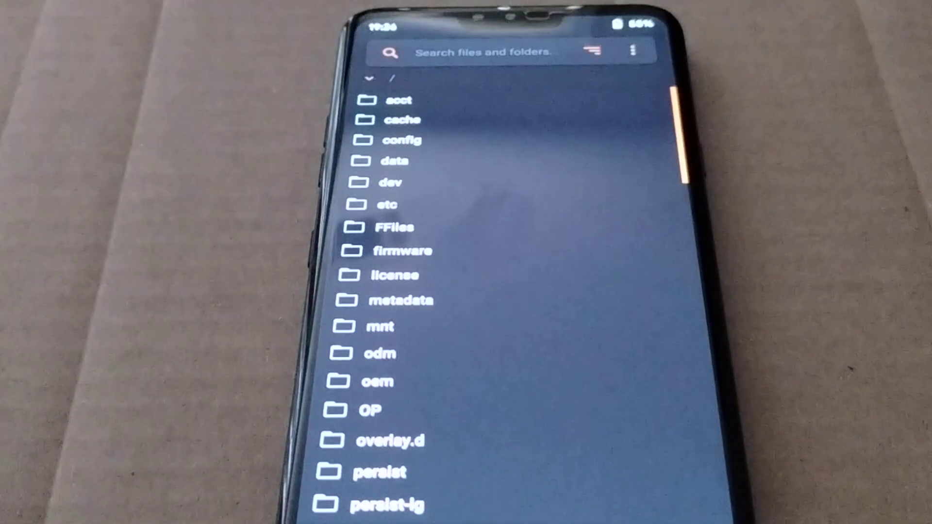
pyautogui.scroll(-3, 511, 292)
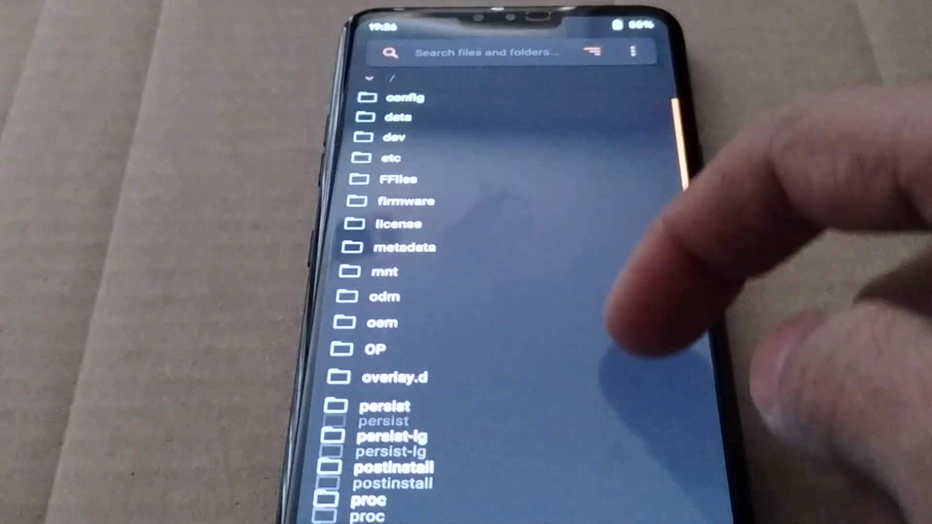
pyautogui.scroll(3, 511, 292)
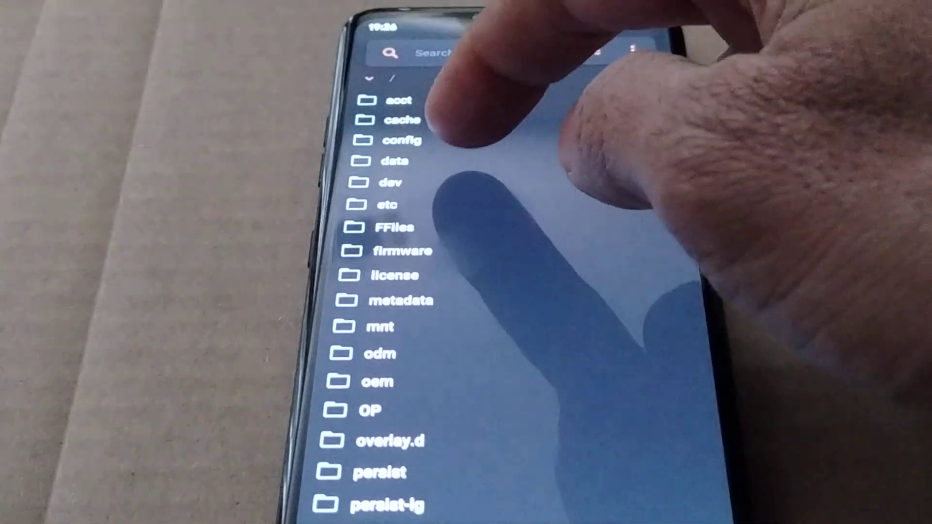
pyautogui.click(394, 162)
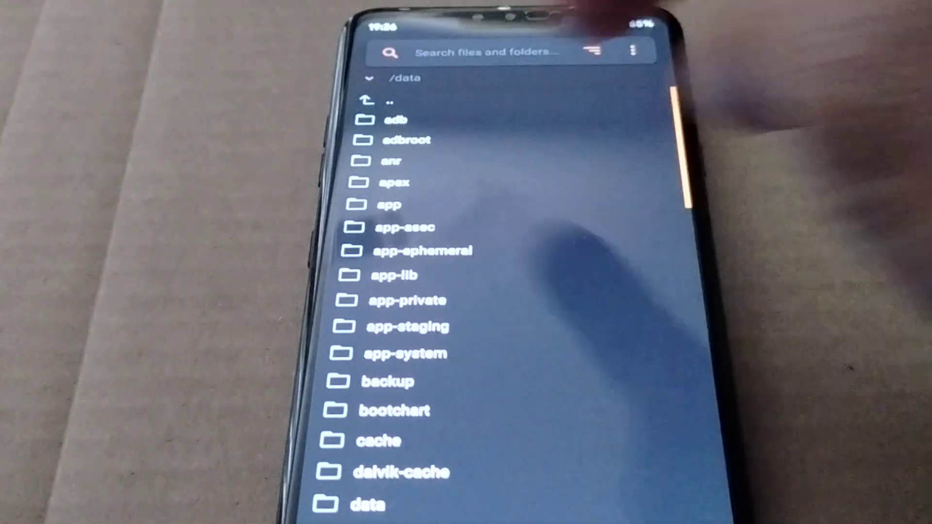
pyautogui.scroll(-3, 510, 291)
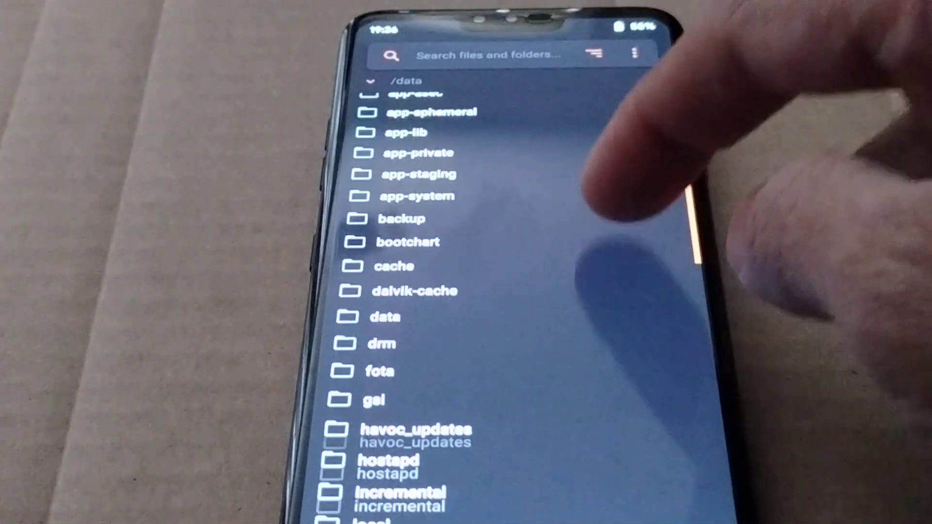
pyautogui.scroll(-3, 509, 292)
pyautogui.scroll(-2, 510, 291)
pyautogui.scroll(-3, 510, 292)
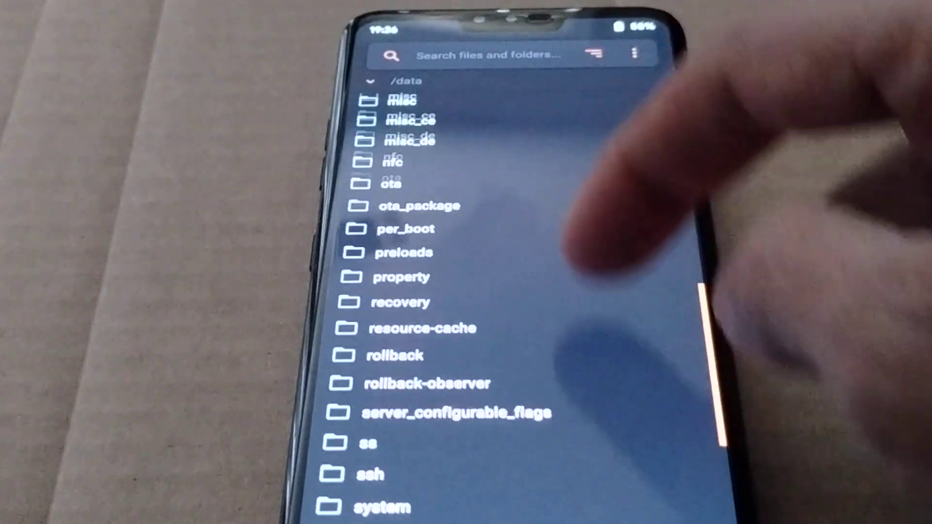
pyautogui.scroll(-2, 510, 291)
pyautogui.scroll(-2, 510, 291)
pyautogui.click(466, 299)
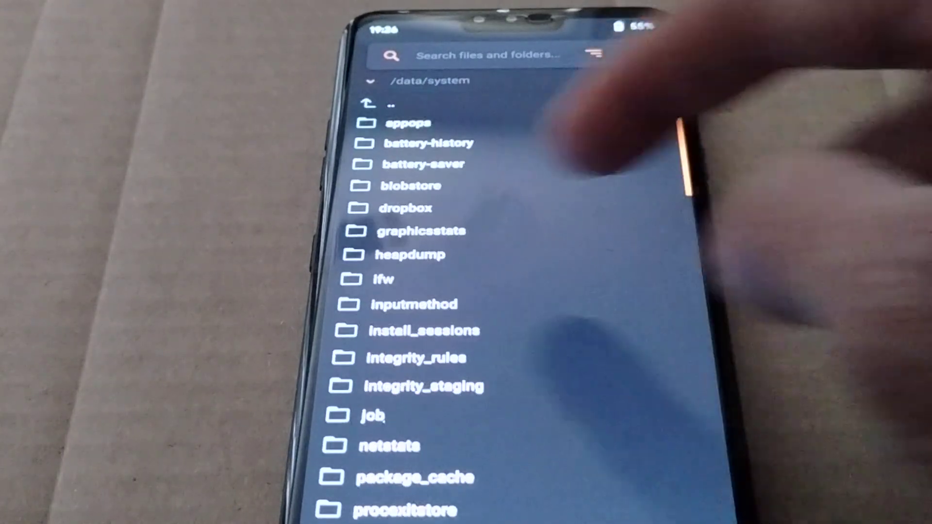
pyautogui.scroll(-1, 510, 291)
pyautogui.scroll(-2, 510, 291)
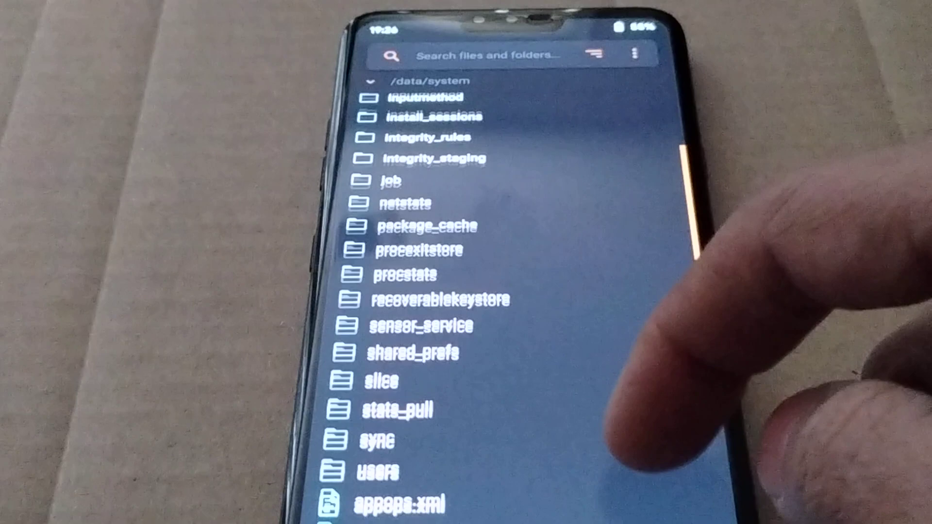
pyautogui.scroll(-3, 510, 291)
pyautogui.scroll(-2, 511, 291)
pyautogui.scroll(-5, 510, 292)
pyautogui.scroll(-2, 510, 292)
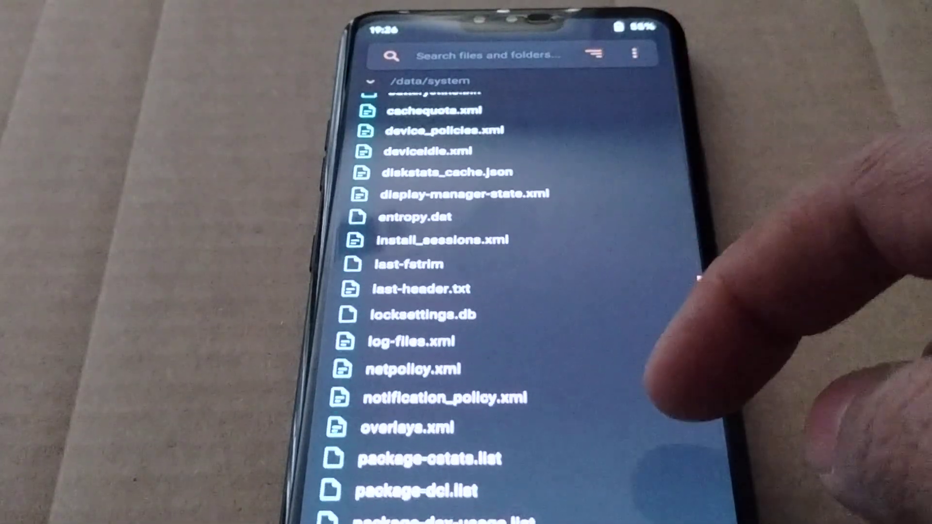
pyautogui.scroll(-1, 466, 291)
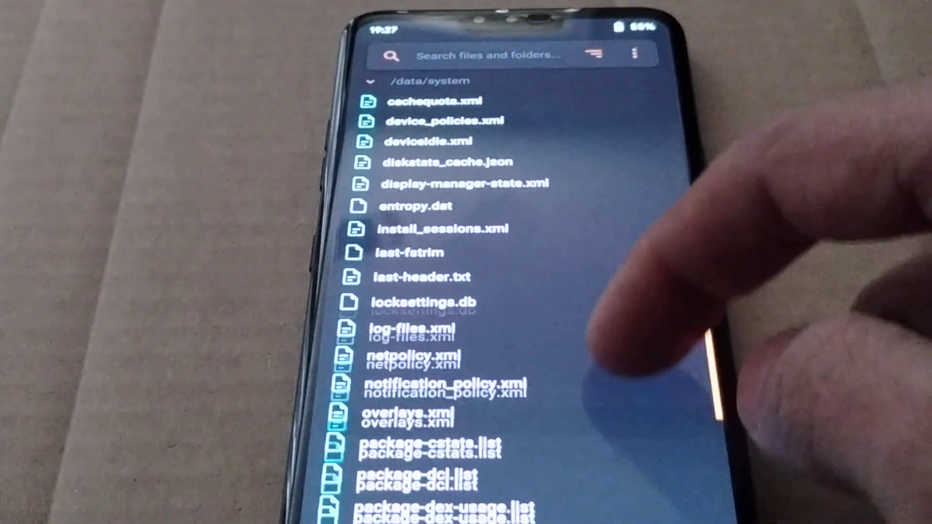
pyautogui.scroll(-5, 466, 292)
pyautogui.scroll(-1, 467, 291)
pyautogui.scroll(-4, 466, 291)
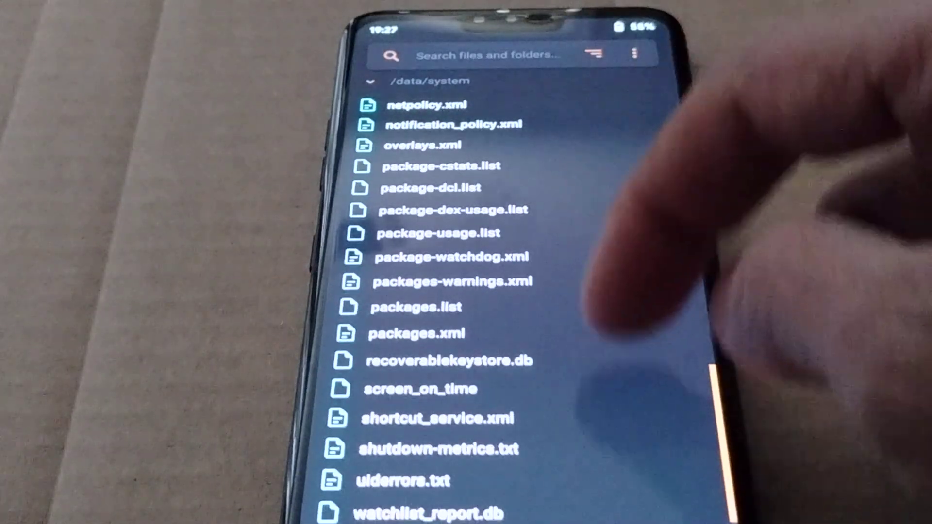
pyautogui.scroll(2, 466, 292)
pyautogui.scroll(5, 466, 292)
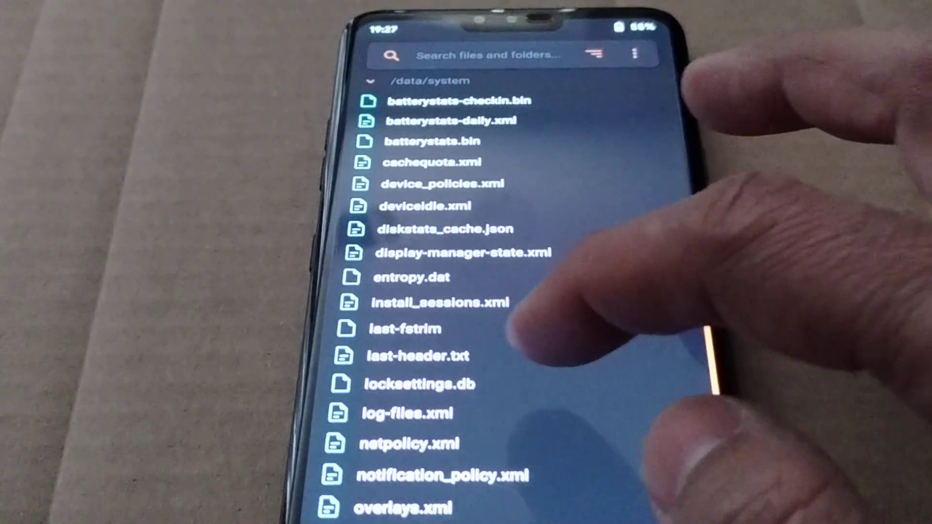
# Delete locksettings.db and return from the success screen to the /data/system listing.
pyautogui.click(408, 384)
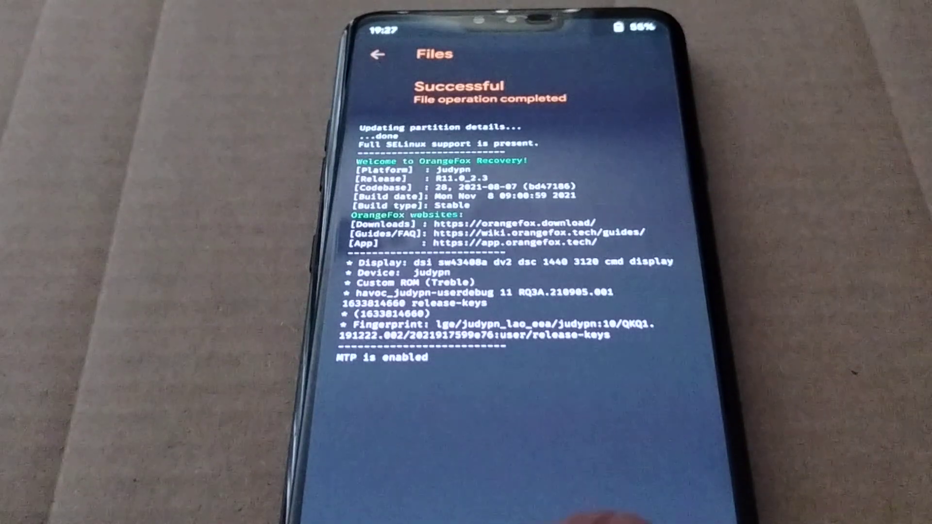
pyautogui.click(583, 514)
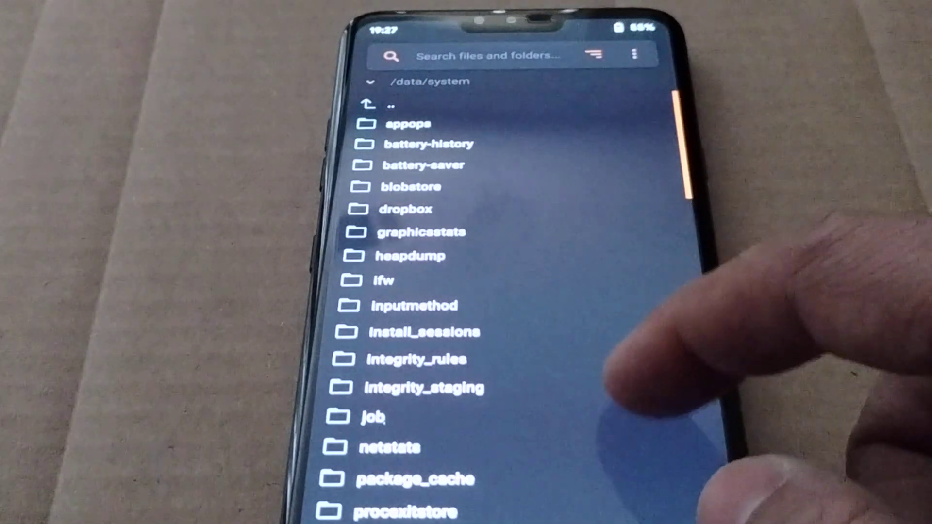
pyautogui.scroll(-3, 510, 327)
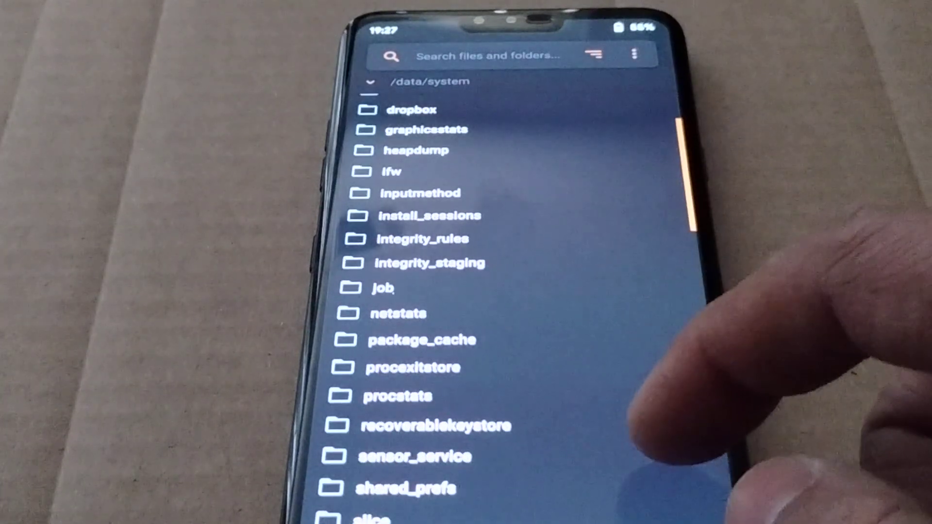
pyautogui.scroll(-5, 511, 328)
pyautogui.scroll(-5, 510, 329)
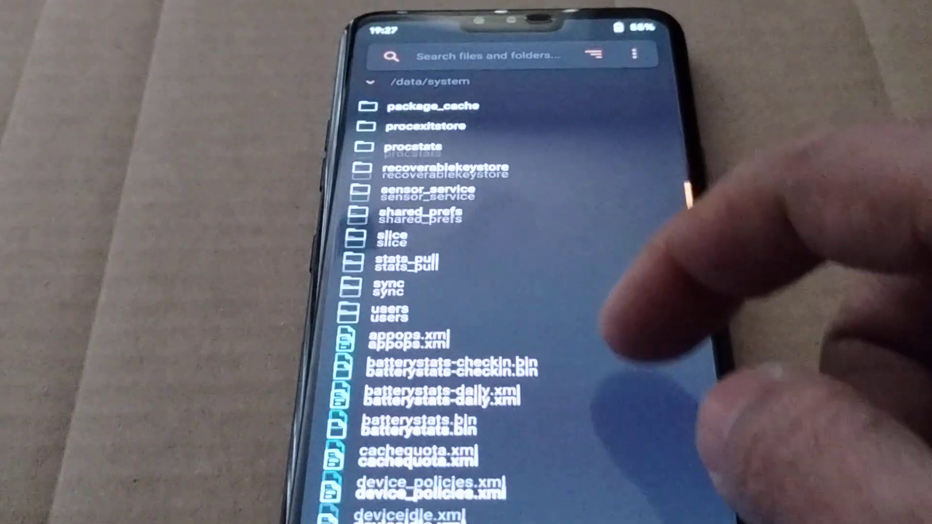
pyautogui.scroll(-5, 510, 291)
pyautogui.scroll(-5, 509, 292)
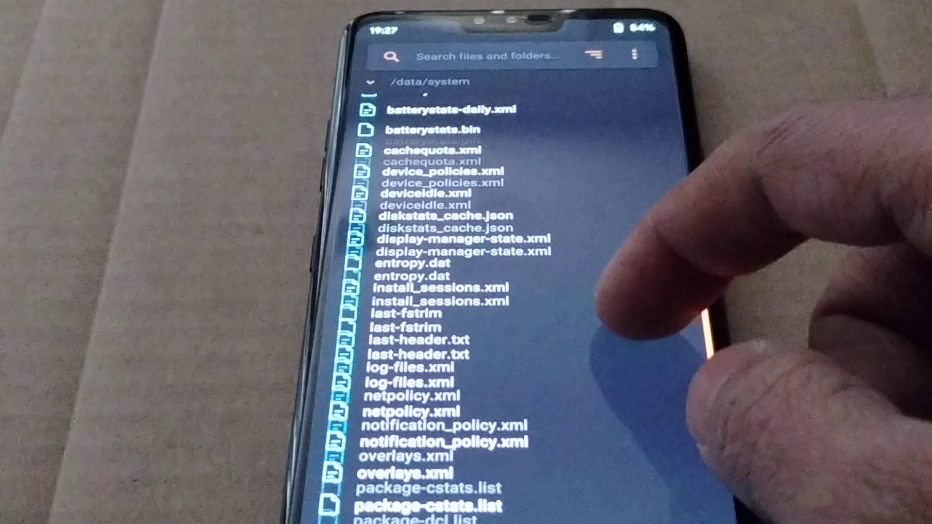
pyautogui.scroll(-3, 510, 292)
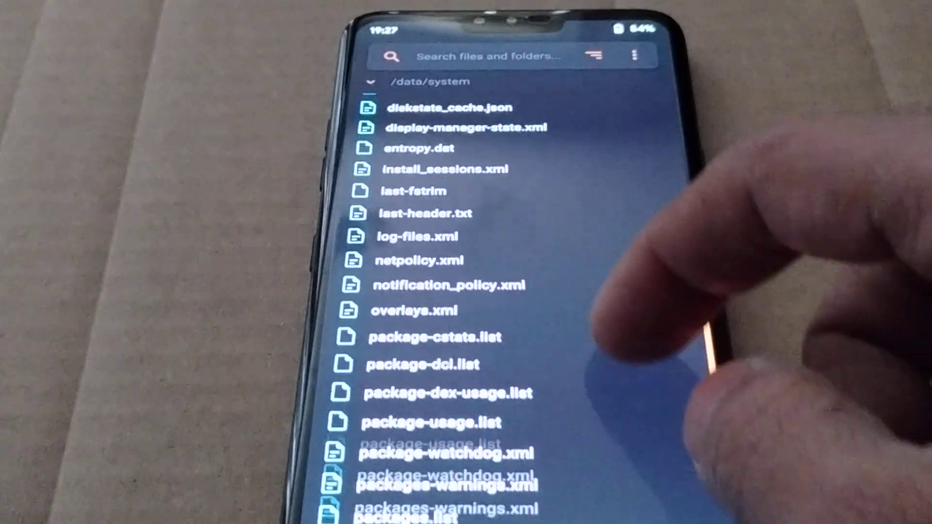
pyautogui.scroll(-3, 510, 292)
pyautogui.scroll(-1, 509, 291)
pyautogui.scroll(-3, 509, 291)
pyautogui.scroll(-1, 511, 292)
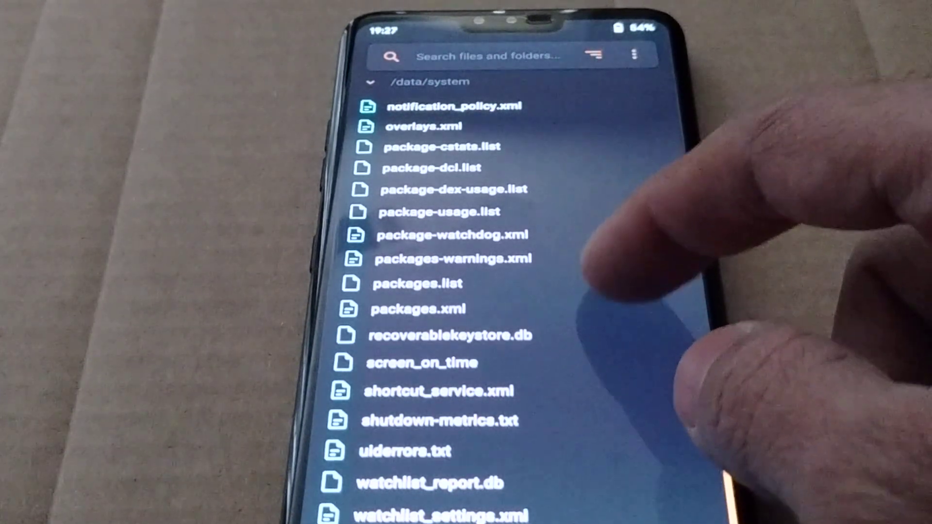
pyautogui.scroll(3, 466, 292)
pyautogui.scroll(2, 466, 292)
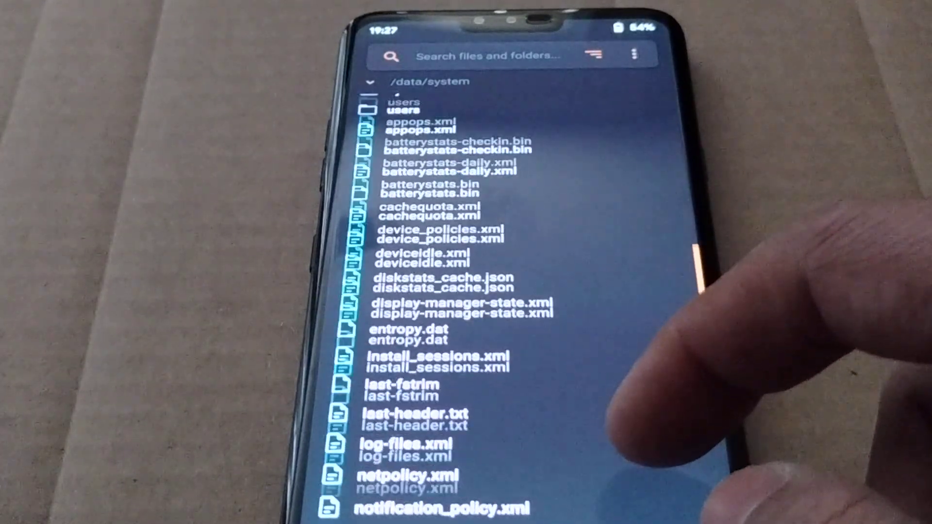
pyautogui.scroll(3, 466, 291)
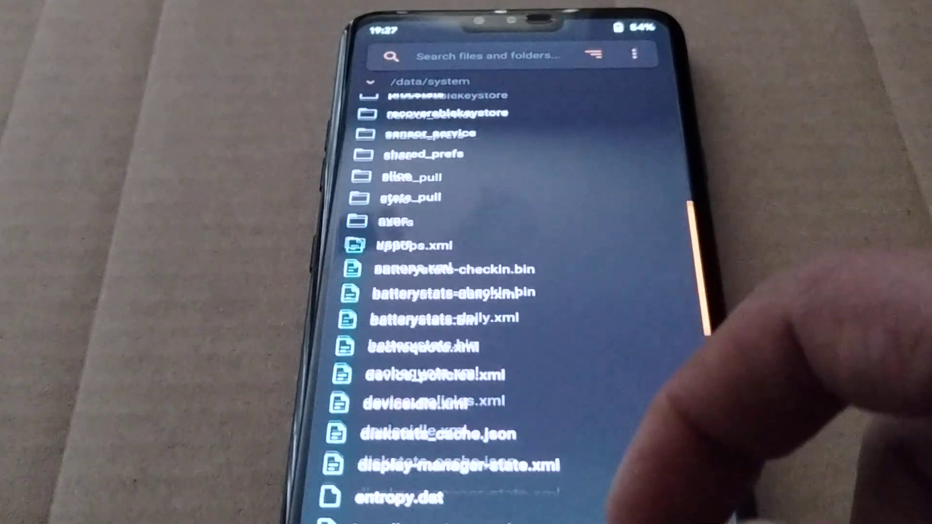
pyautogui.scroll(5, 466, 292)
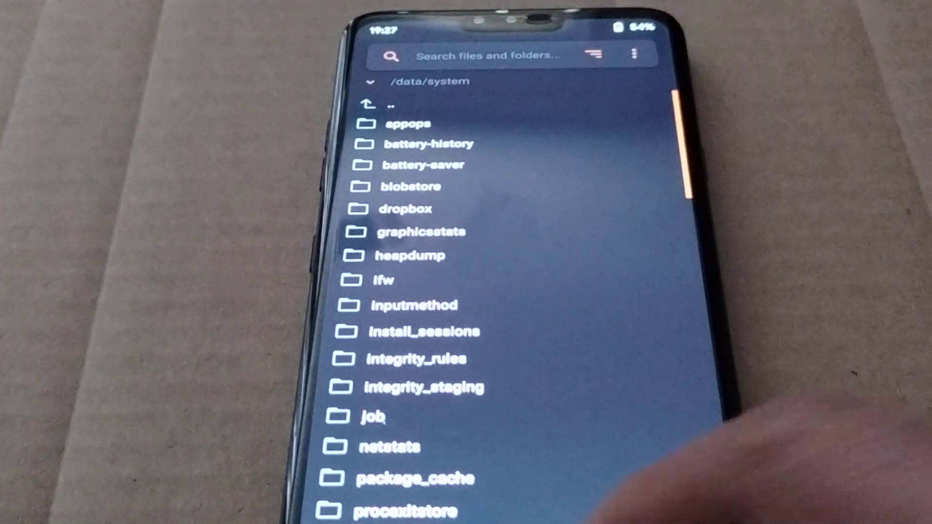
# Return to the OrangeFox main menu and show the Reboot options (System, Recovery, Power Off).
pyautogui.click(678, 503)
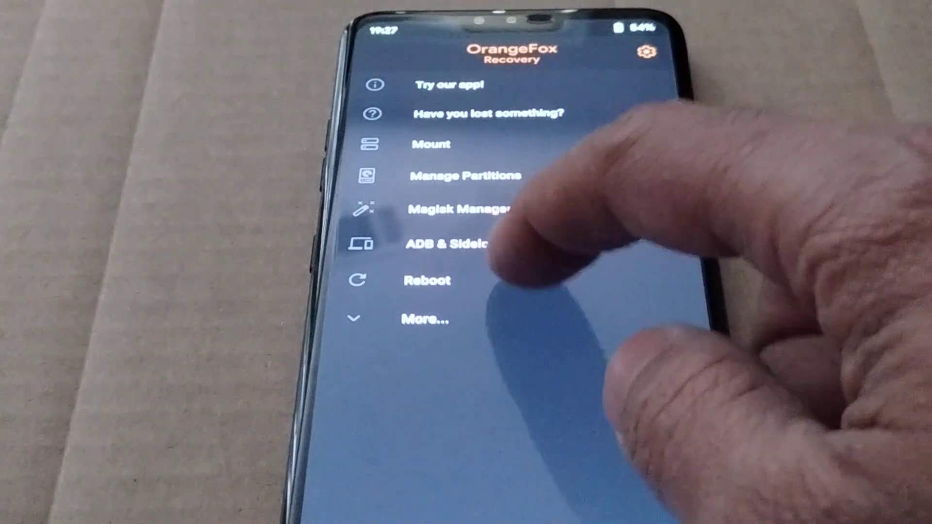
pyautogui.click(474, 281)
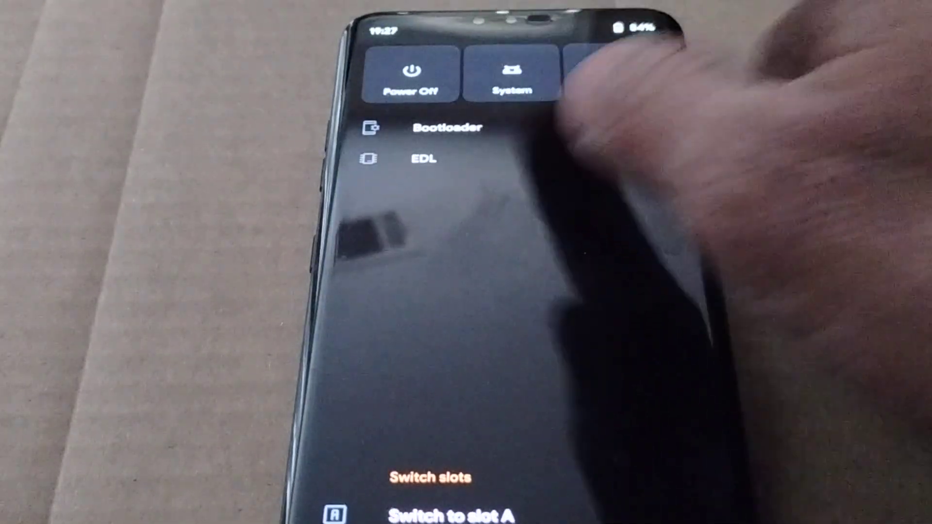